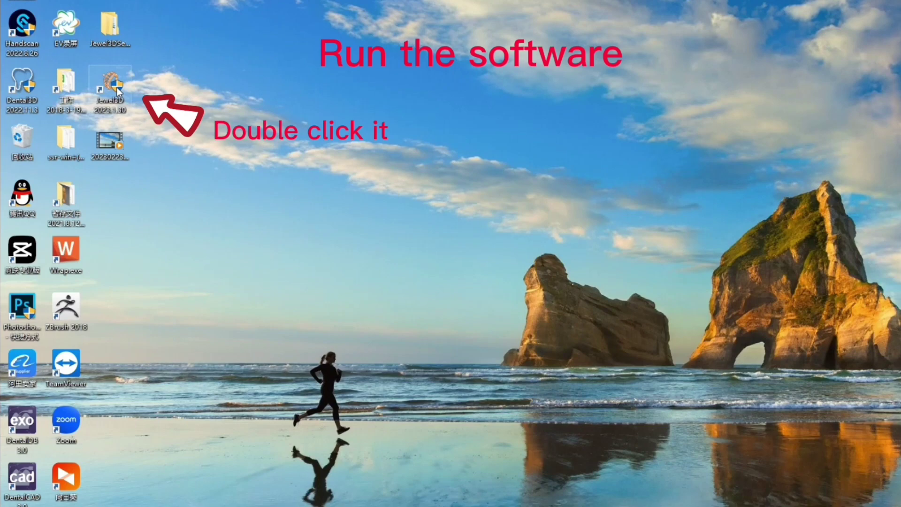
Step: Launch Jewel3D from its desktop icon to reach the calibration-board choice
double_click(116, 87)
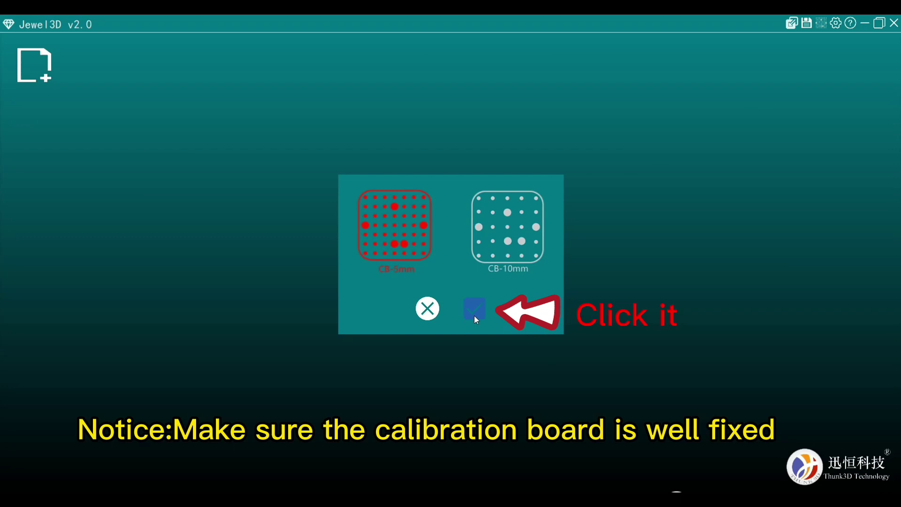
Step: Calibrate the scanner with the board and accept the 0.0028mm accuracy result
click(474, 312)
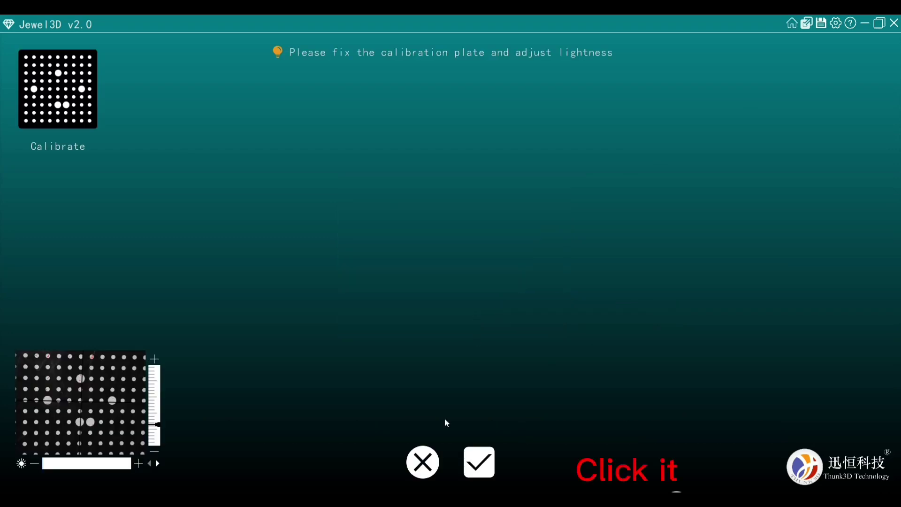
click(479, 457)
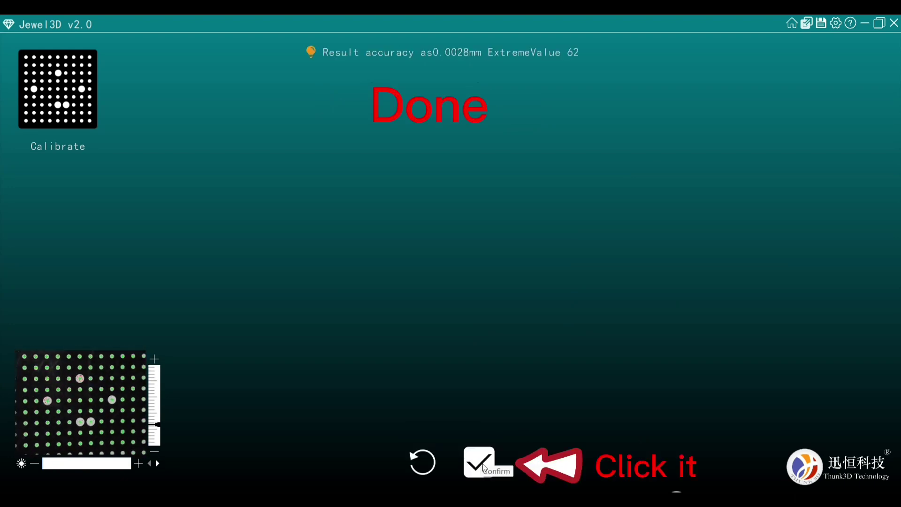
click(482, 472)
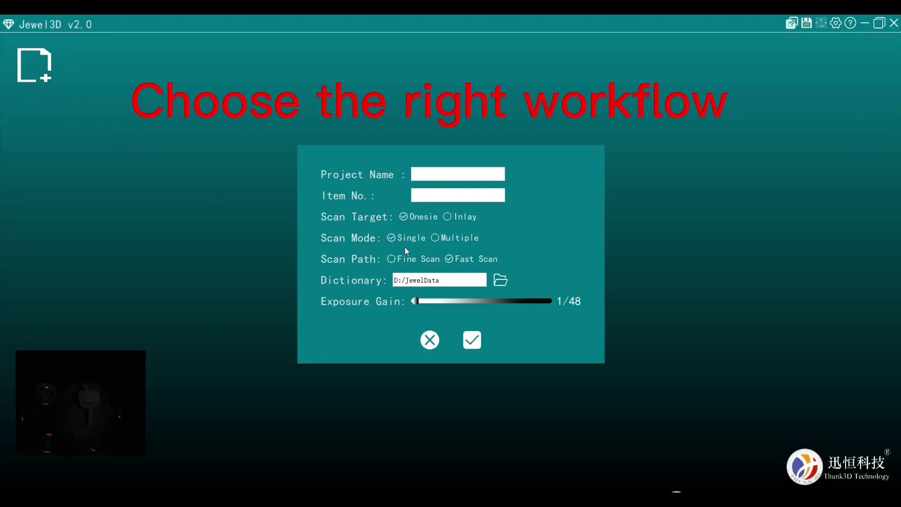
Step: Create a Fine Scan project and accept the trial scan to capture the first ring scan
click(398, 260)
click(472, 340)
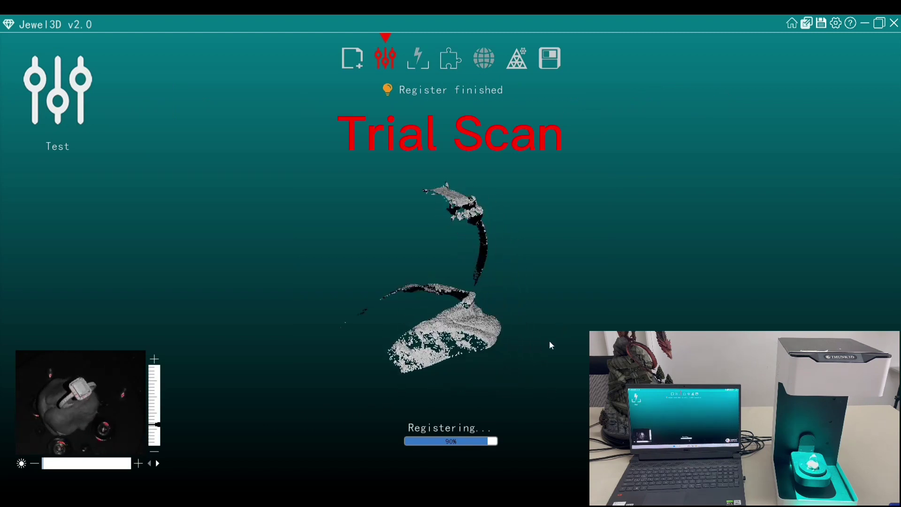
click(475, 461)
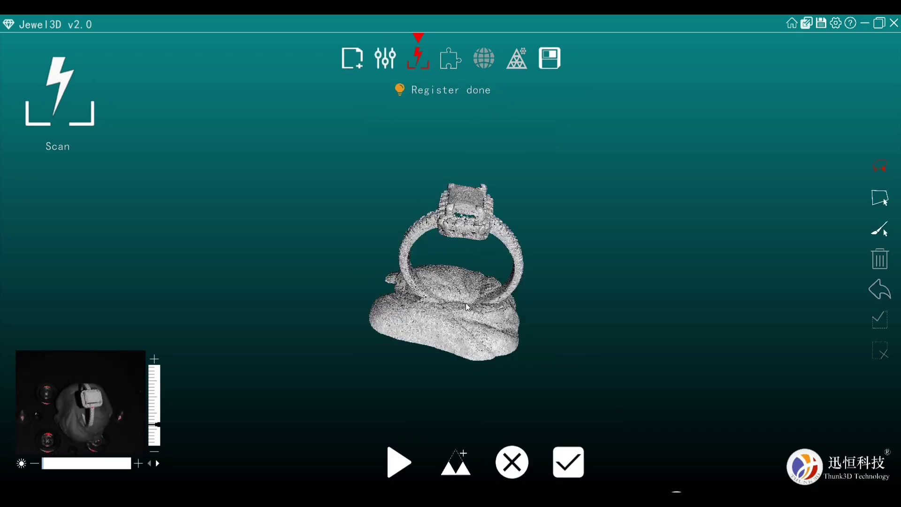
Step: Lasso the mount material under the ring and delete it, leaving only ring points
drag(426, 309, 367, 310)
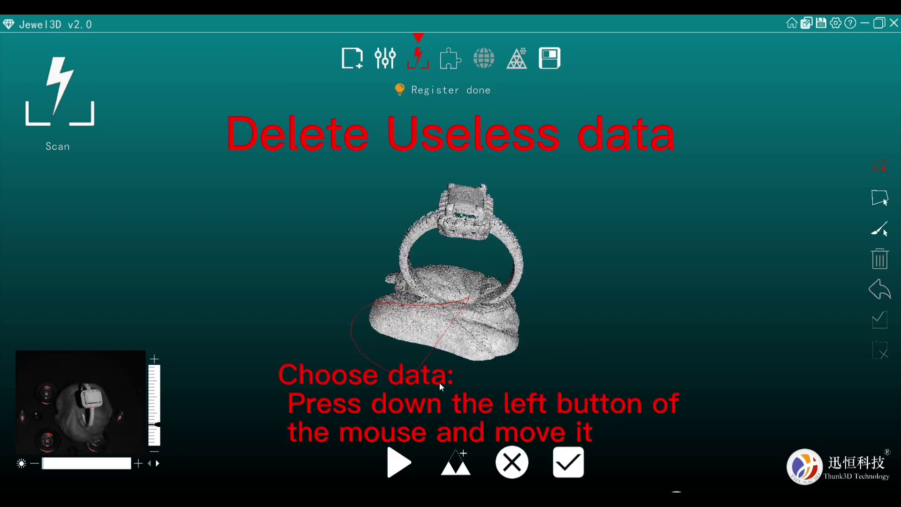
drag(522, 313, 506, 304)
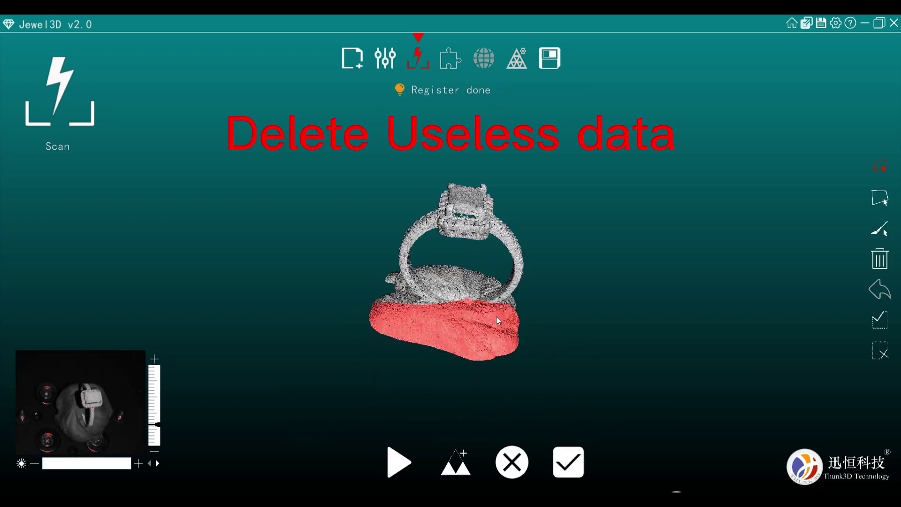
click(880, 259)
drag(331, 370, 494, 302)
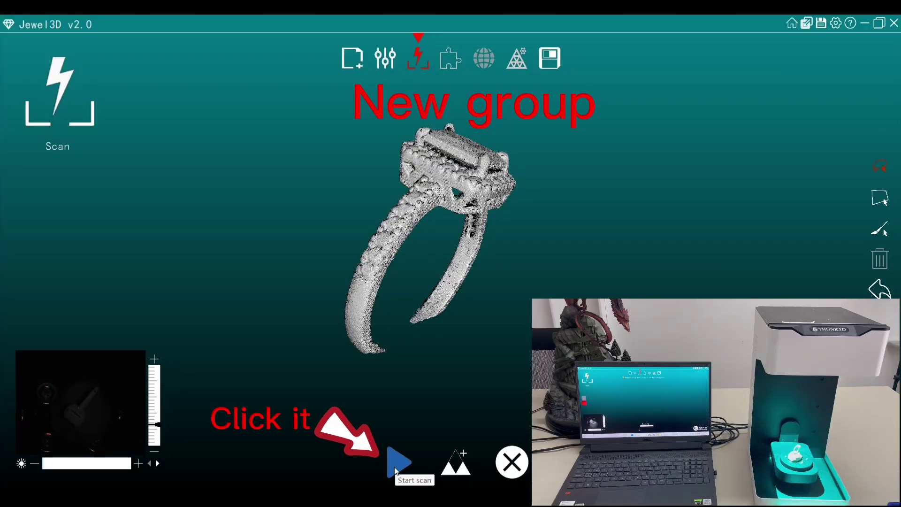
Step: Capture a second ring scan and check data tabs 1 and 2
click(394, 467)
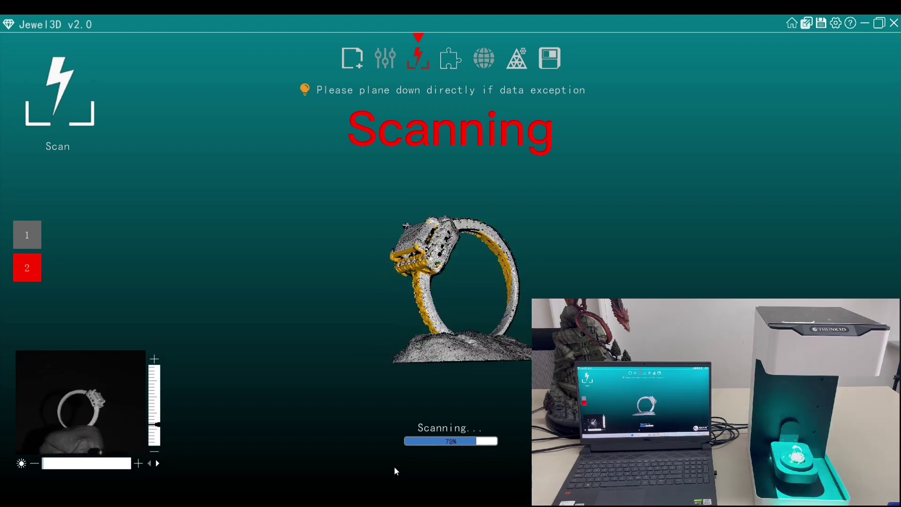
click(26, 256)
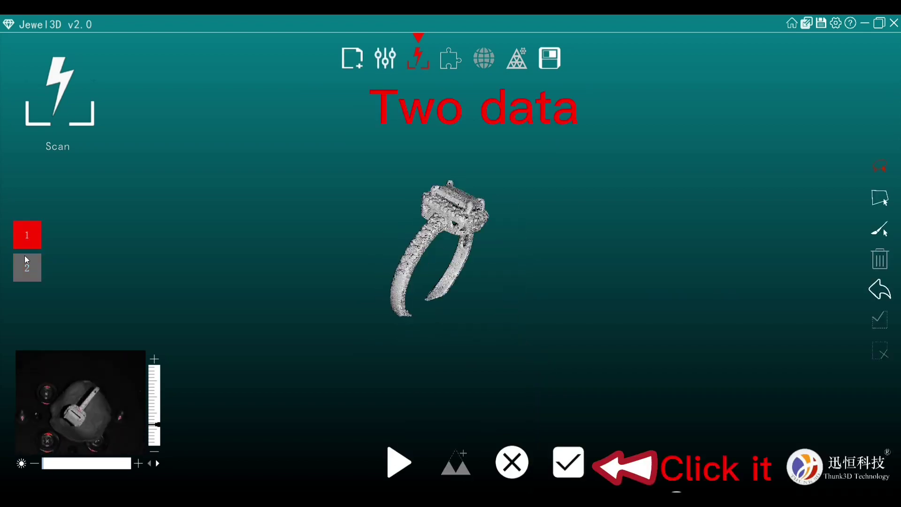
click(28, 268)
Step: Align the two scans, inspect the fit, and wrap them into a mesh
click(569, 470)
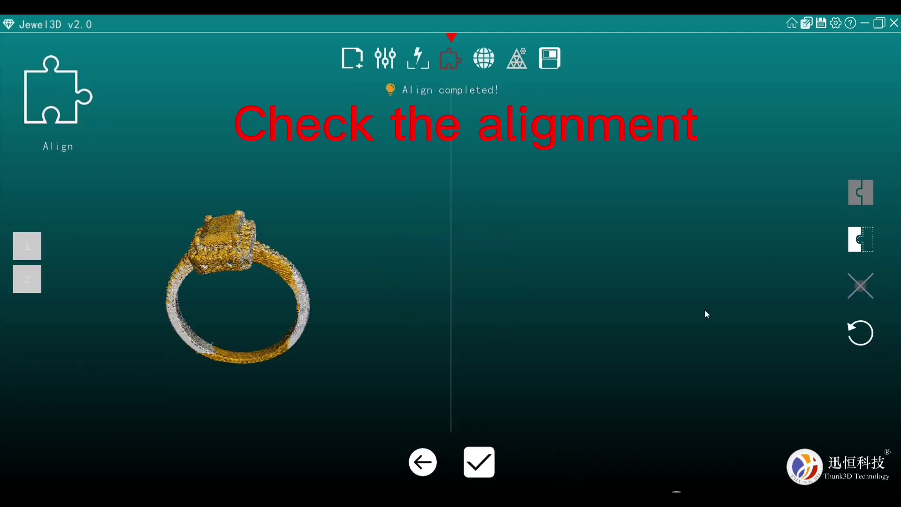
mouse_move(404, 350)
mouse_down()
mouse_move(402, 319)
mouse_move(297, 302)
mouse_move(399, 427)
mouse_up()
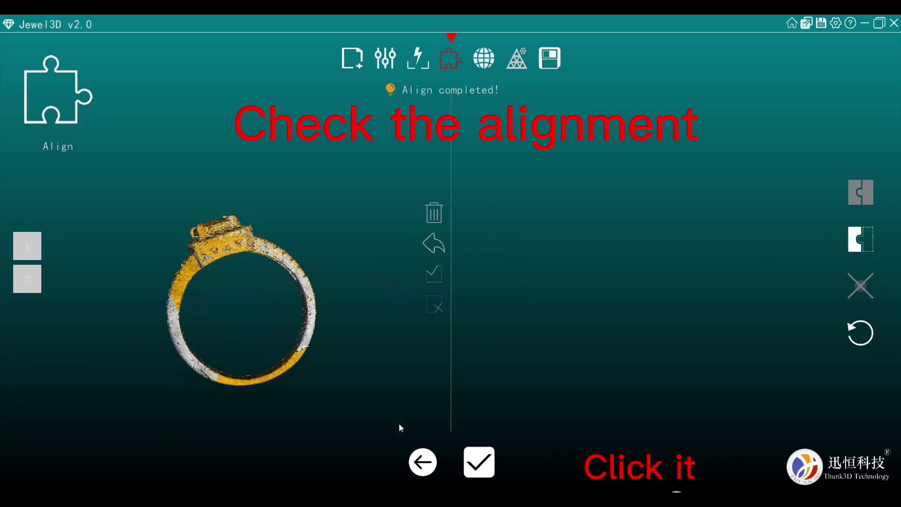
click(477, 463)
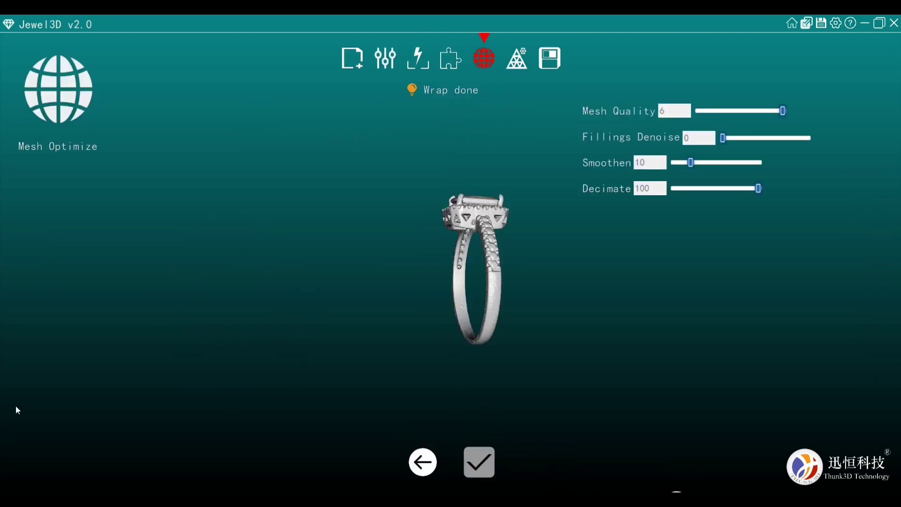
Step: Inspect the wrapped ring and re-wrap it with Fillings Denoise 1
drag(469, 281, 782, 302)
scroll(489, 286, up, 3)
scroll(410, 299, up, 3)
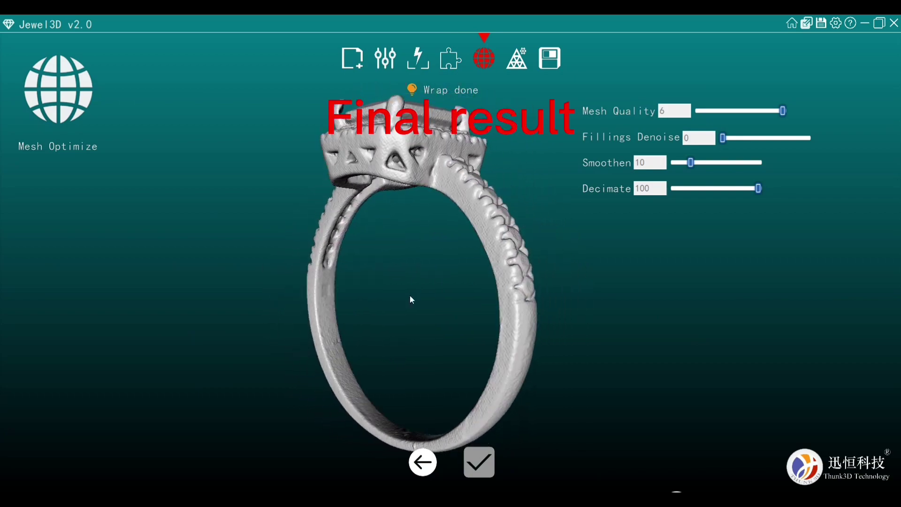
mouse_move(410, 299)
mouse_down()
mouse_move(525, 291)
mouse_move(521, 284)
mouse_move(575, 272)
mouse_up()
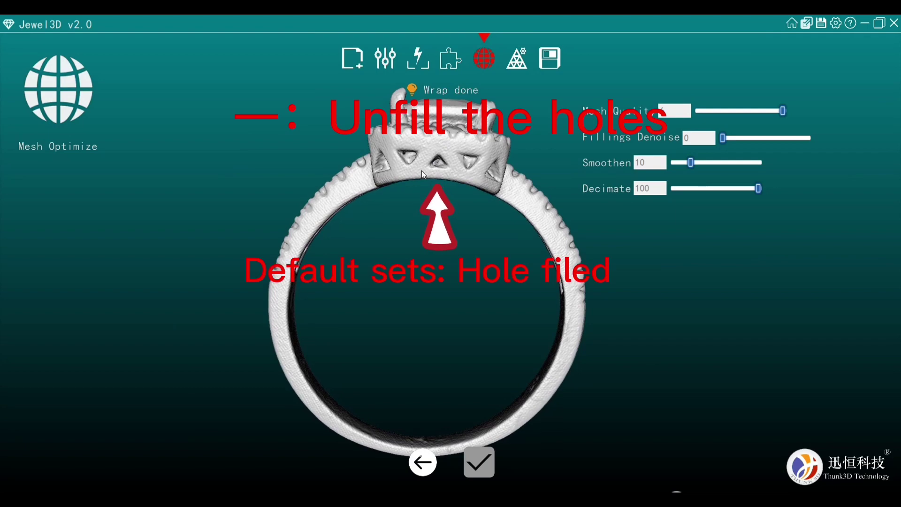
drag(723, 138, 733, 139)
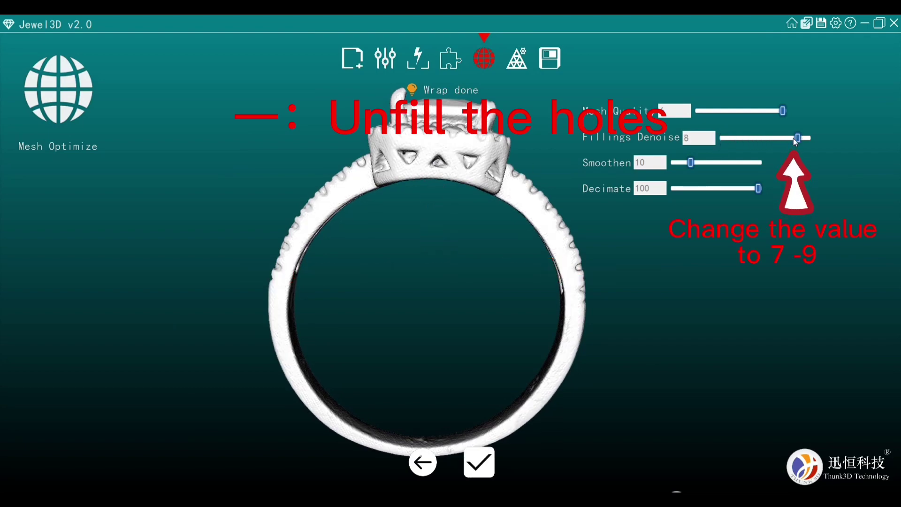
click(488, 465)
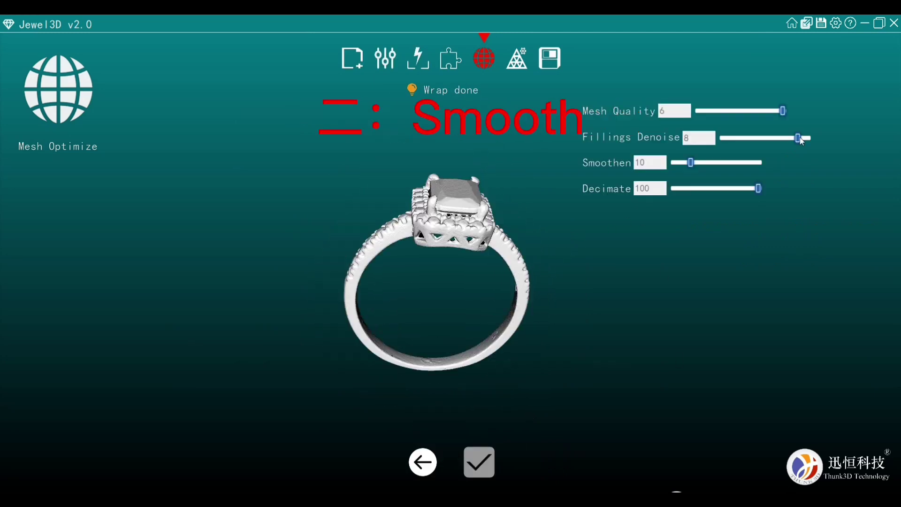
Step: Re-wrap with Smoothen 6 and adjust the Mesh Quality slider to 6
click(704, 163)
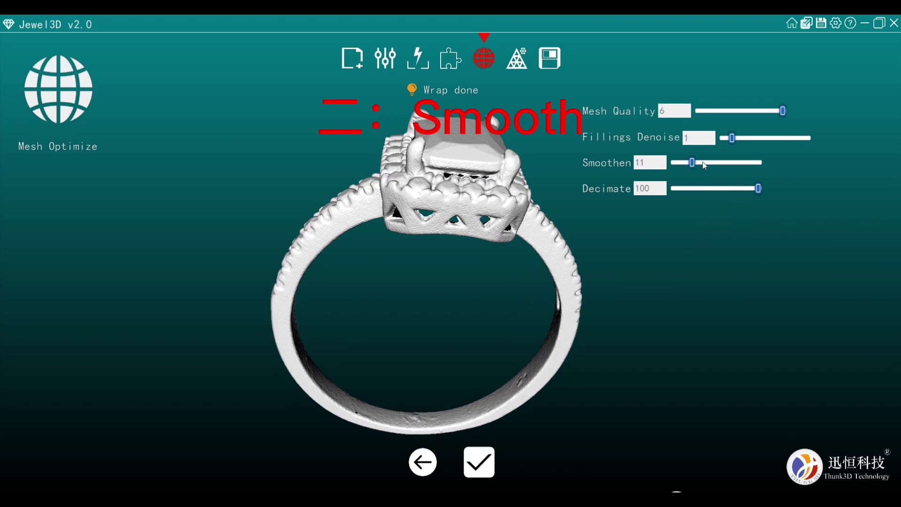
click(485, 466)
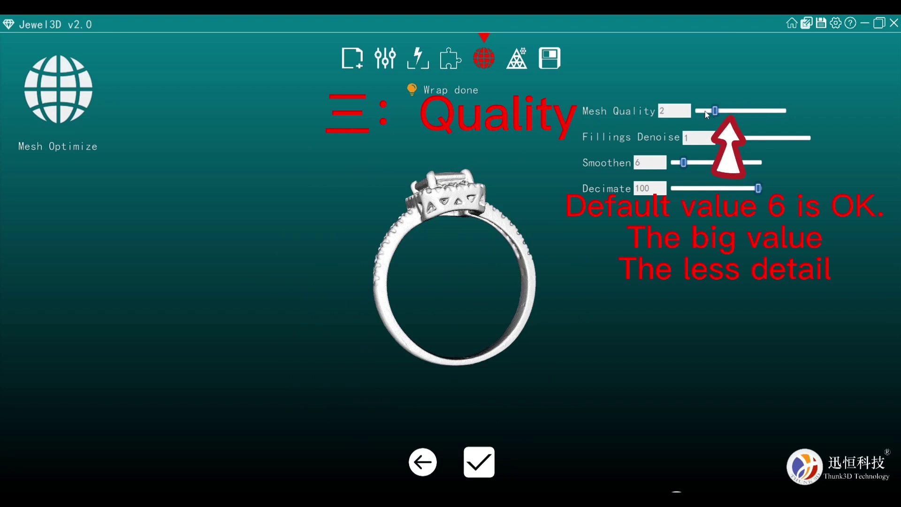
drag(707, 113, 699, 111)
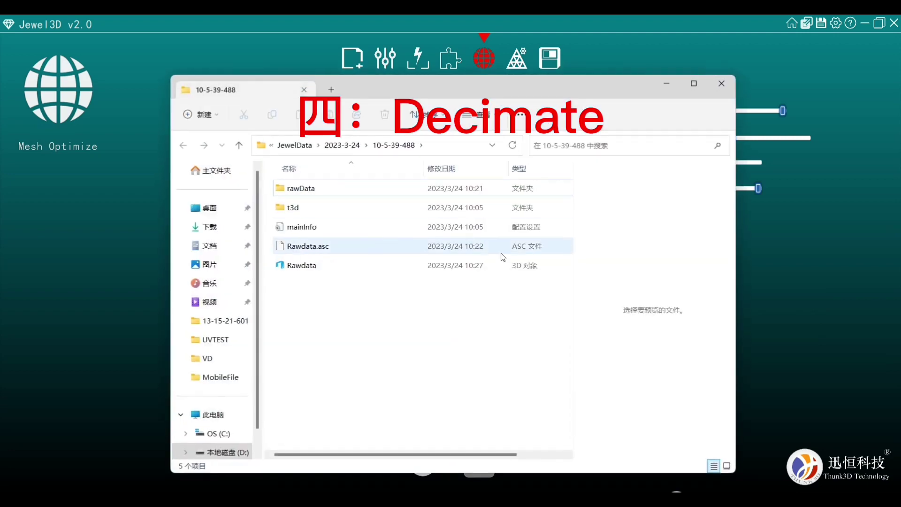
Step: Open the Rawdata STL file's Properties in File Explorer to check its size
click(308, 267)
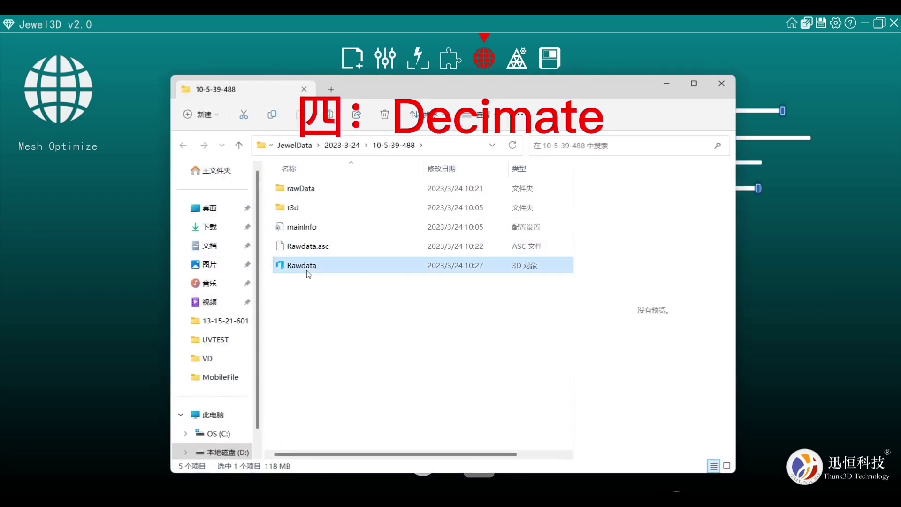
right_click(310, 272)
click(349, 213)
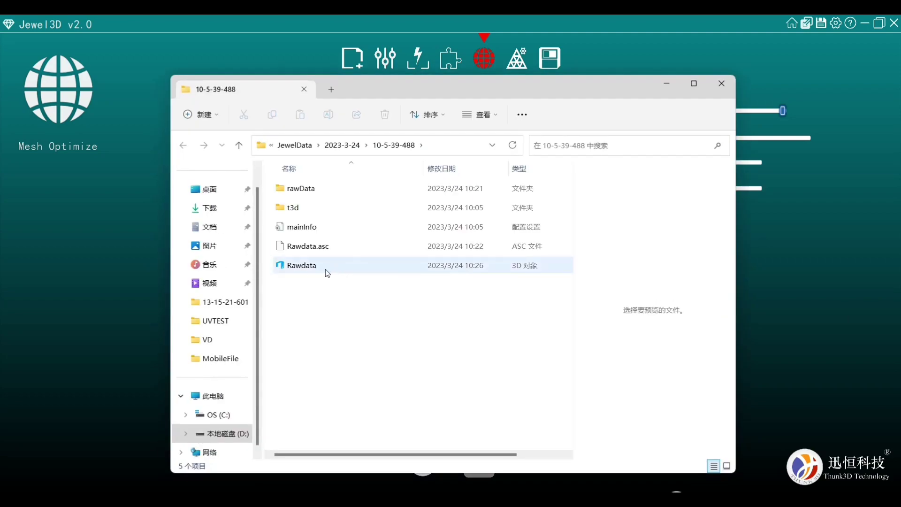
right_click(324, 269)
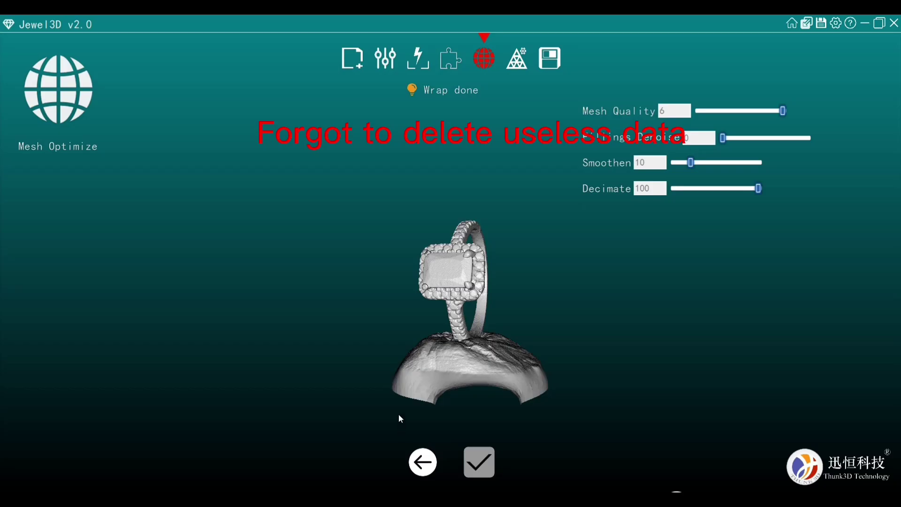
mouse_move(399, 414)
mouse_down()
mouse_move(502, 404)
mouse_move(492, 345)
mouse_move(613, 307)
mouse_move(600, 281)
mouse_up()
Step: Import the ring into Meshedit, delete the base, then step back to Wrap and Scan
click(520, 62)
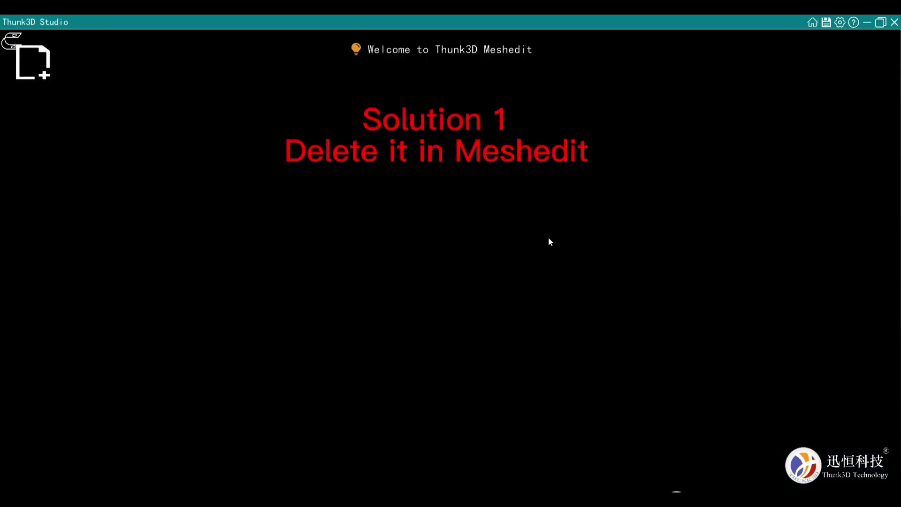
key(Delete)
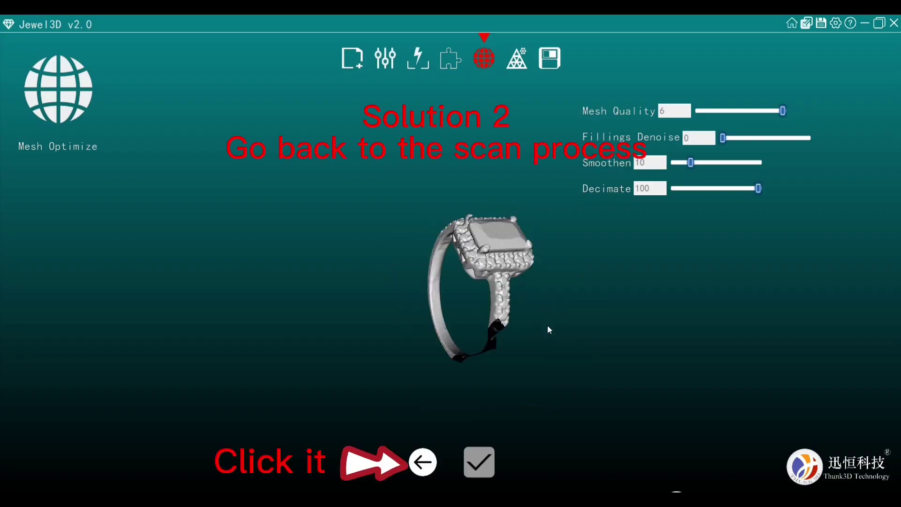
click(394, 464)
click(395, 465)
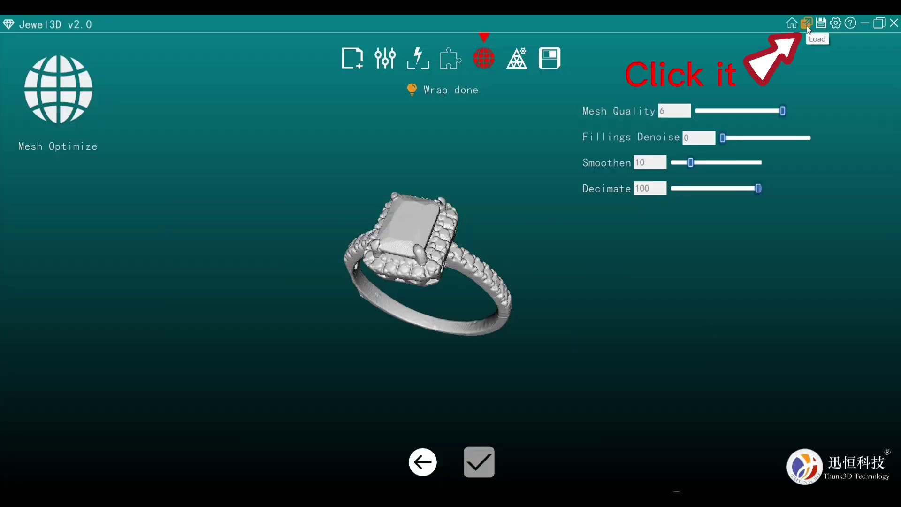
Step: Load the 10-33-3-810 project's mainInfo file, then browse up to the 2023-3-24 data folder
click(807, 27)
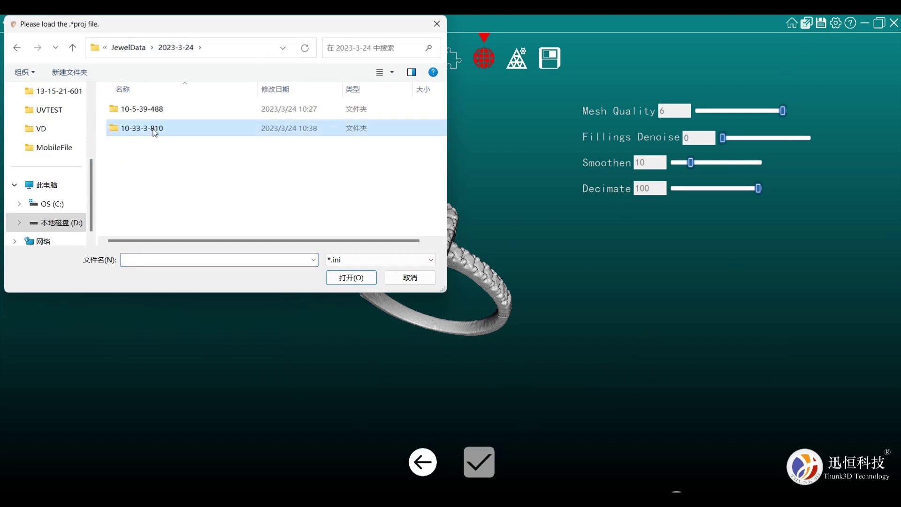
click(340, 280)
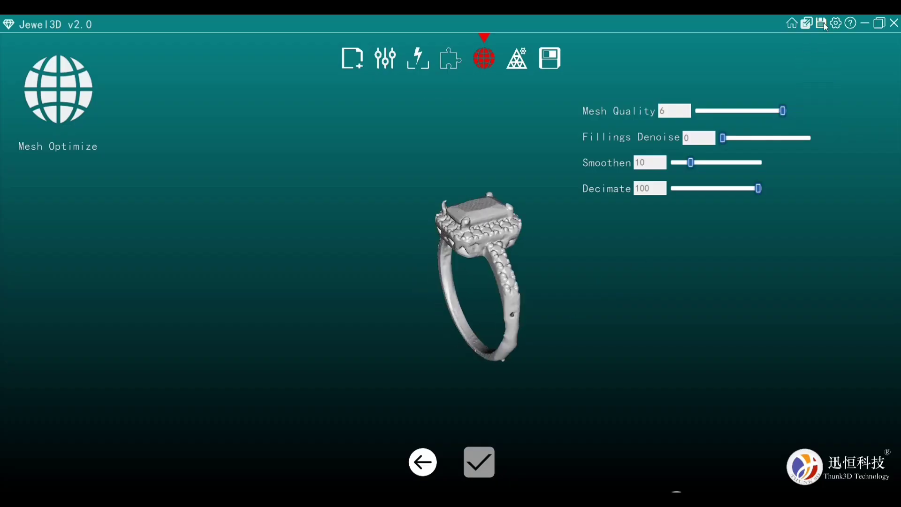
click(825, 27)
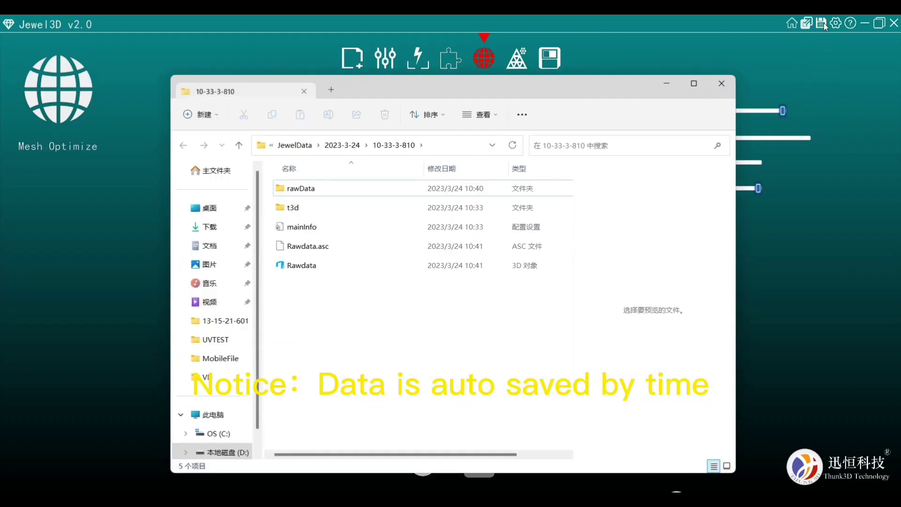
click(347, 148)
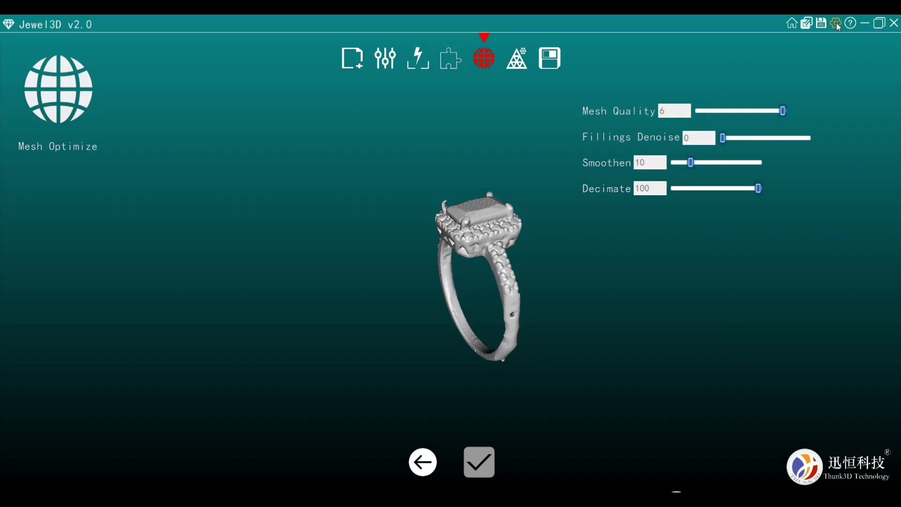
click(836, 24)
click(470, 173)
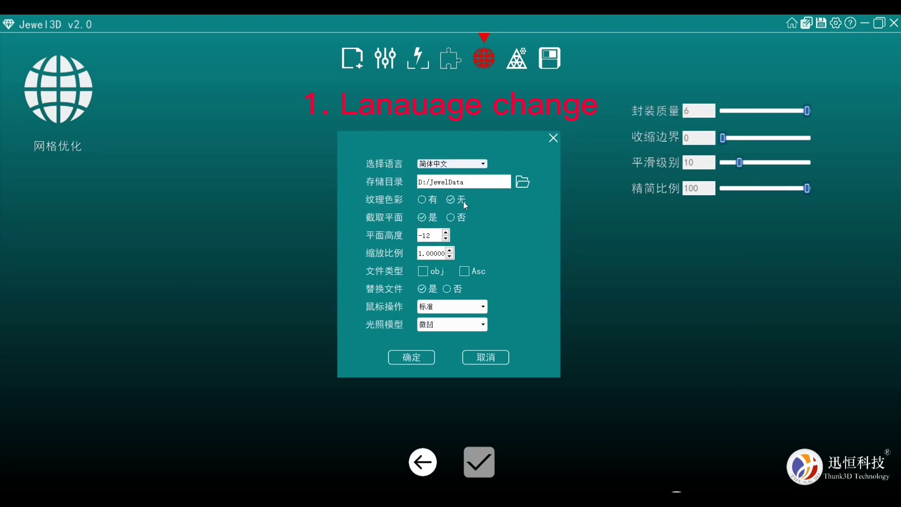
click(470, 180)
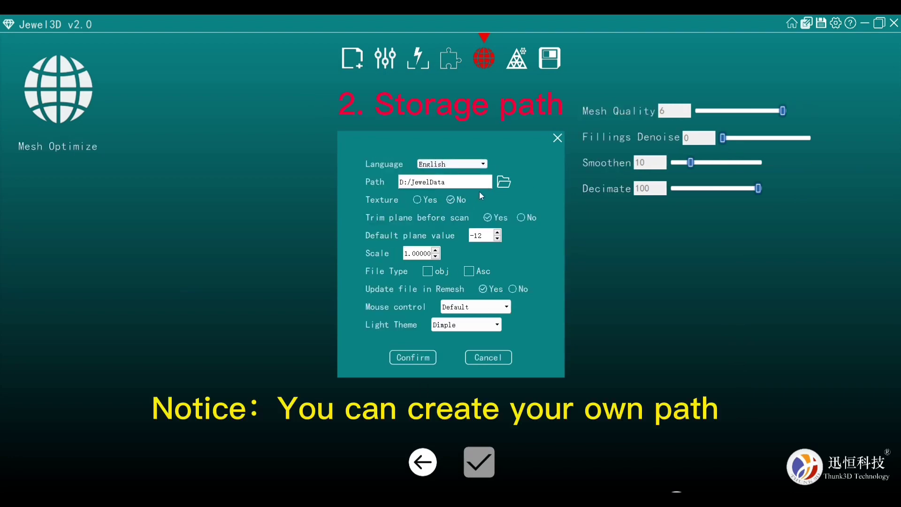
click(503, 182)
key(Escape)
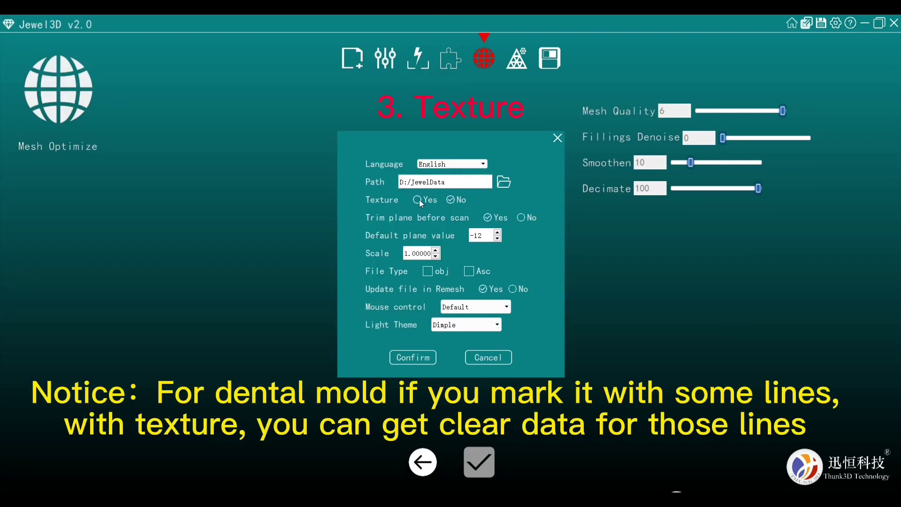
click(416, 199)
click(450, 200)
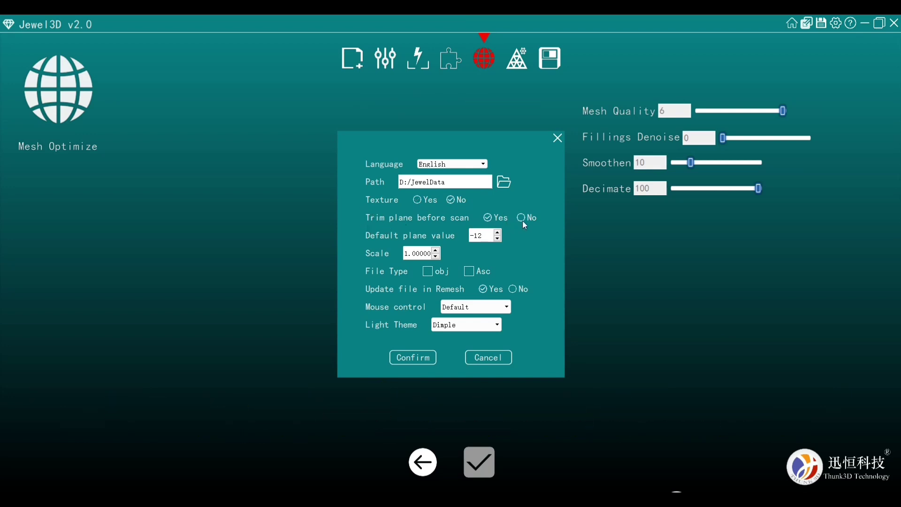
click(497, 238)
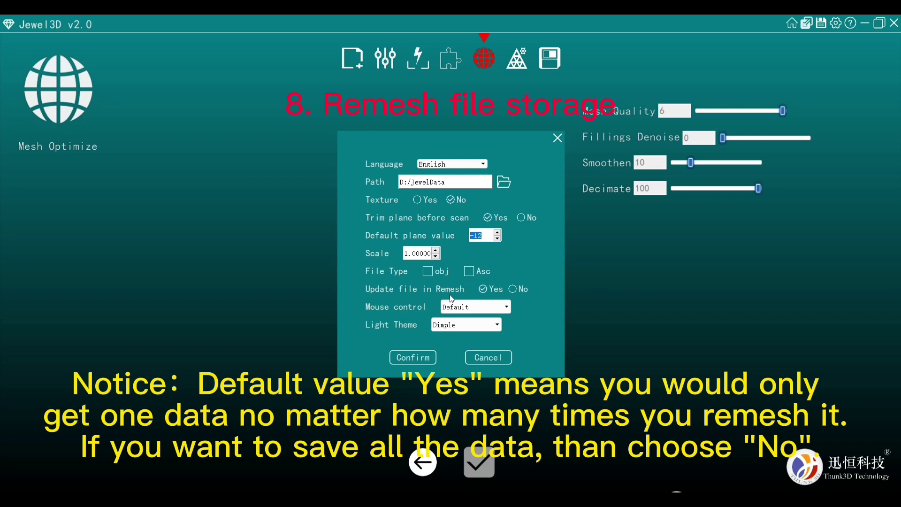
click(504, 309)
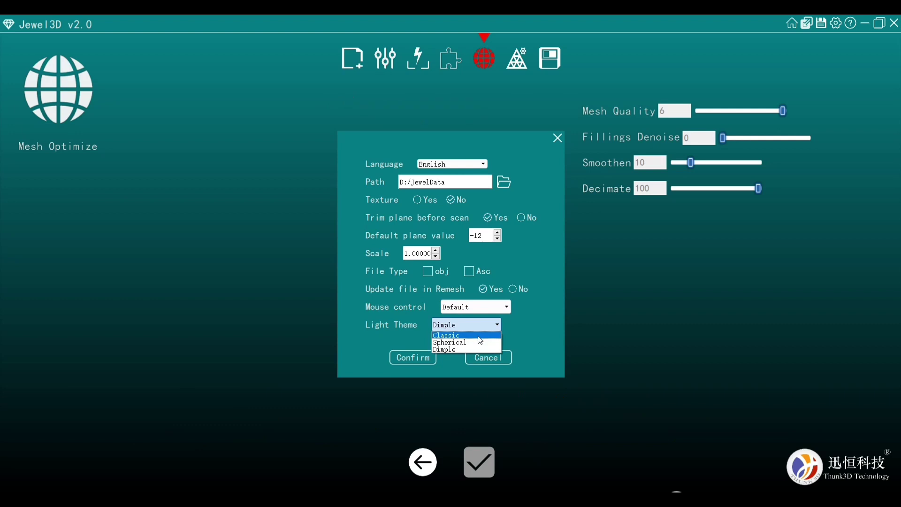
click(423, 365)
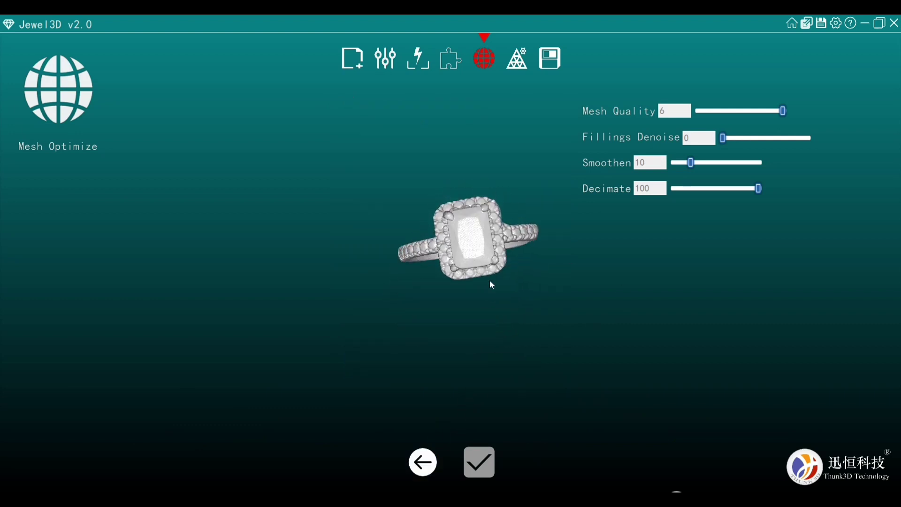
Step: Orbit and zoom the ring, then show the About dialog with version Jewel3D v2.0 2023.3.13
click(413, 358)
drag(497, 252, 475, 278)
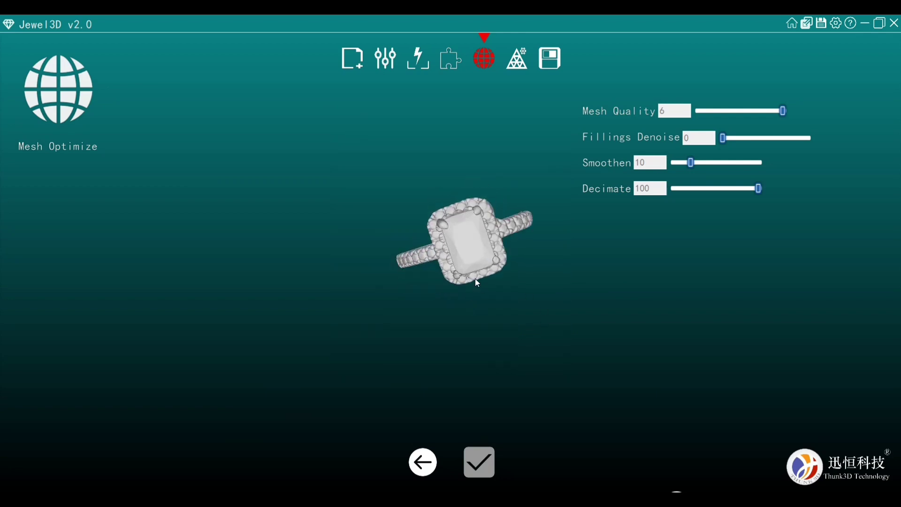
scroll(492, 258, up, 3)
click(421, 359)
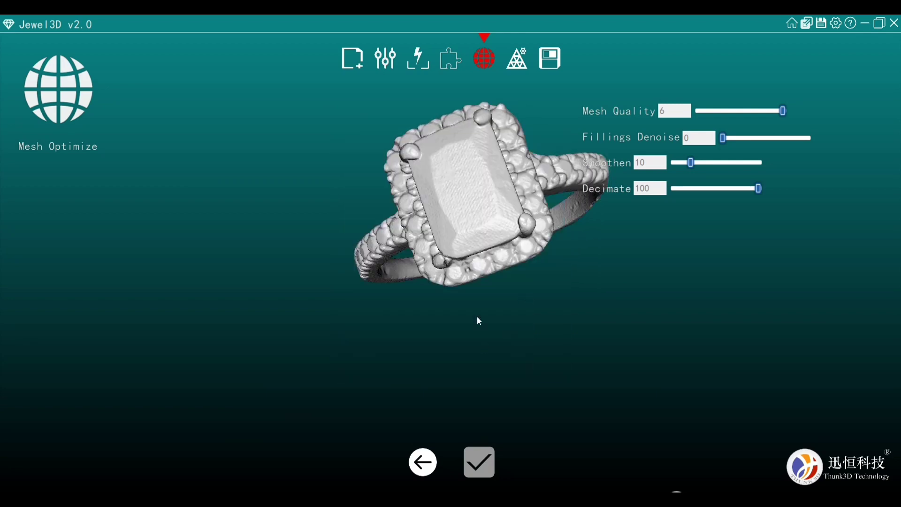
scroll(499, 252, up, 3)
drag(499, 252, 588, 204)
scroll(443, 246, down, 5)
drag(443, 246, 371, 289)
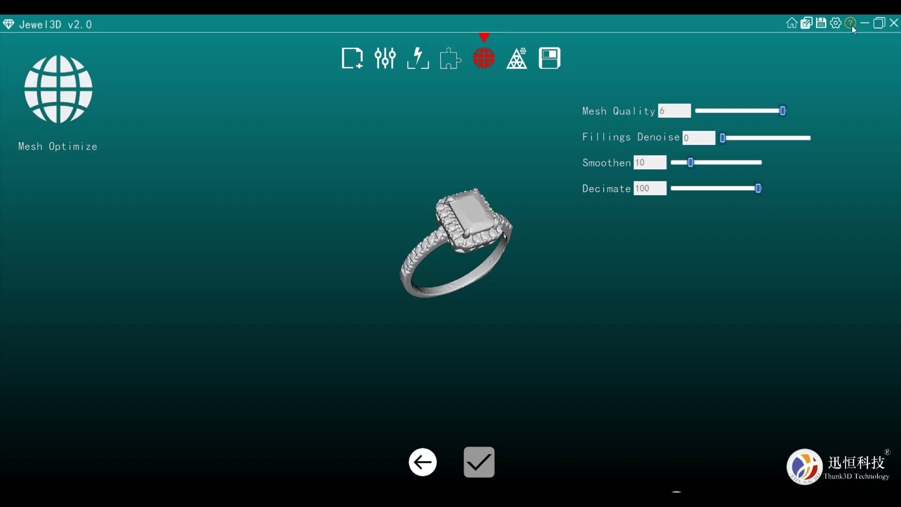
click(850, 23)
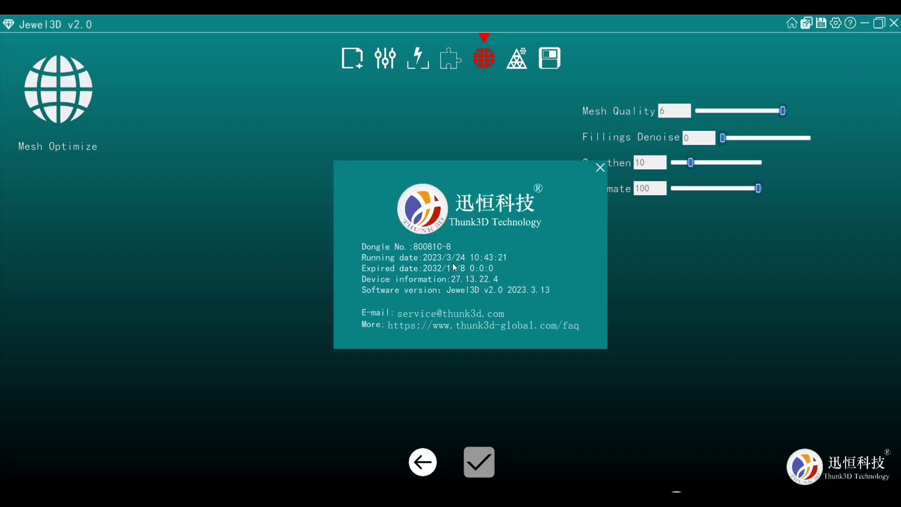